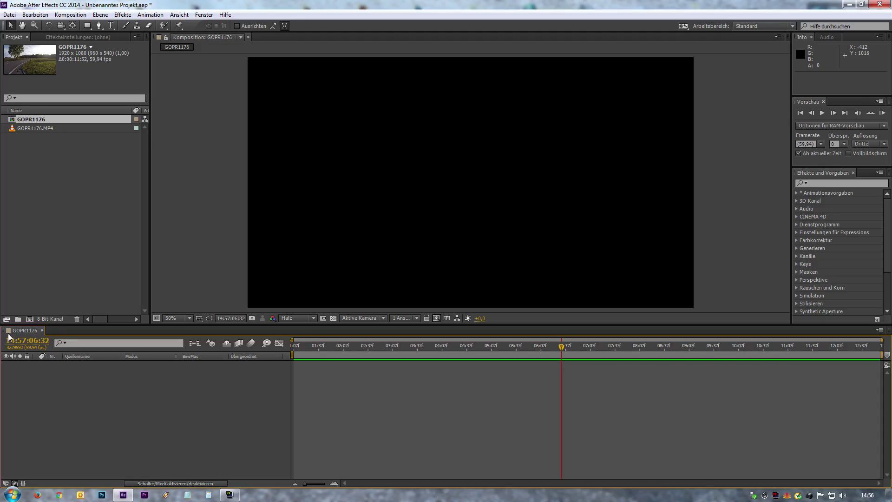
# - Add GOPR1176.MP4 to the GOPR1176 composition as layer 1 and nudge the current time earlier
pyautogui.moveTo(34, 128); pyautogui.dragTo(49, 379)
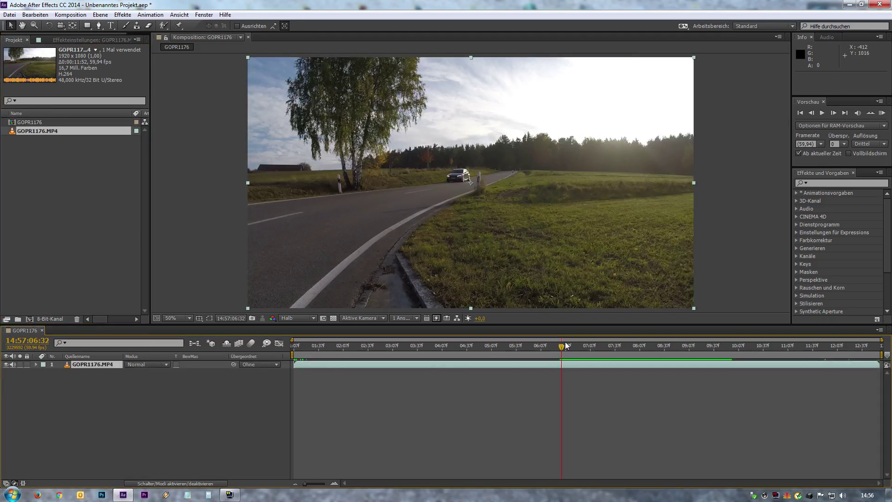
pyautogui.moveTo(561, 346); pyautogui.dragTo(558, 346)
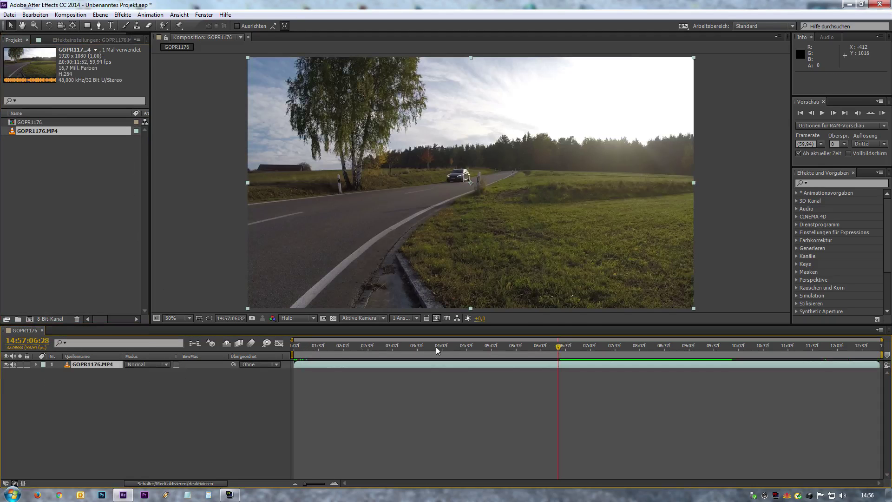
# - Split the GOPR1176.MP4 layer at 14:57:07:58, where the grey car approaches
pyautogui.click(350, 345)
pyautogui.moveTo(358, 349)
pyautogui.mouseDown()
pyautogui.moveTo(675, 362)
pyautogui.moveTo(565, 350)
pyautogui.moveTo(626, 349)
pyautogui.mouseUp()
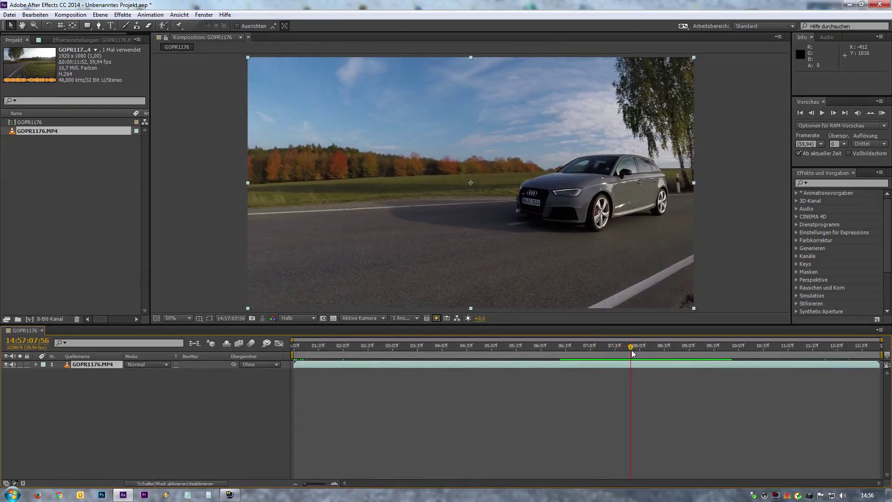
pyautogui.moveTo(627, 349); pyautogui.dragTo(632, 350)
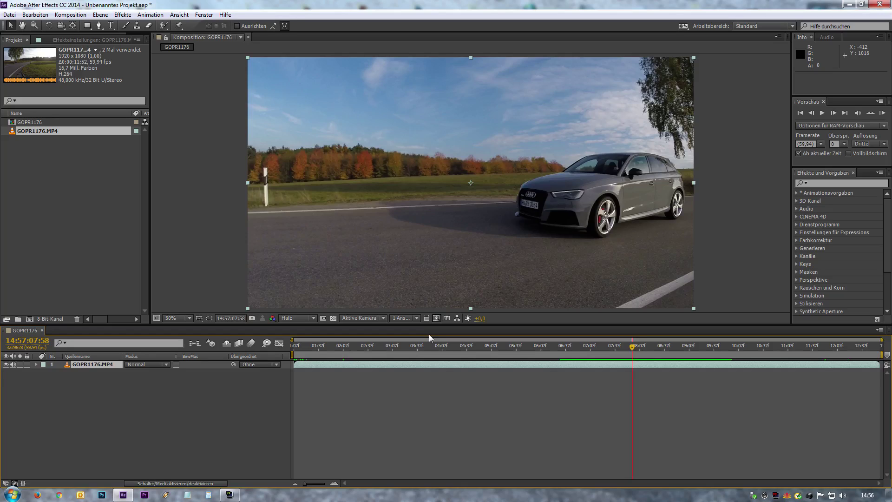
pyautogui.hotkey('ctrl', 'shift', 'd')
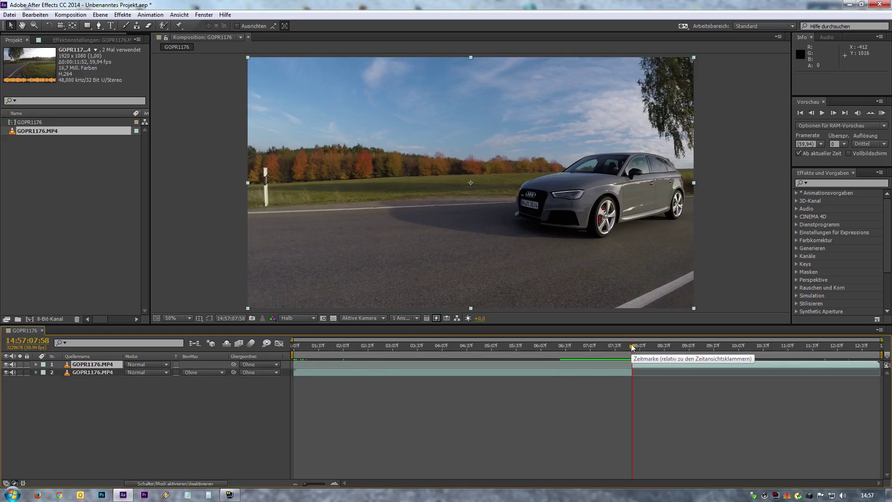
pyautogui.moveTo(632, 348); pyautogui.dragTo(657, 349)
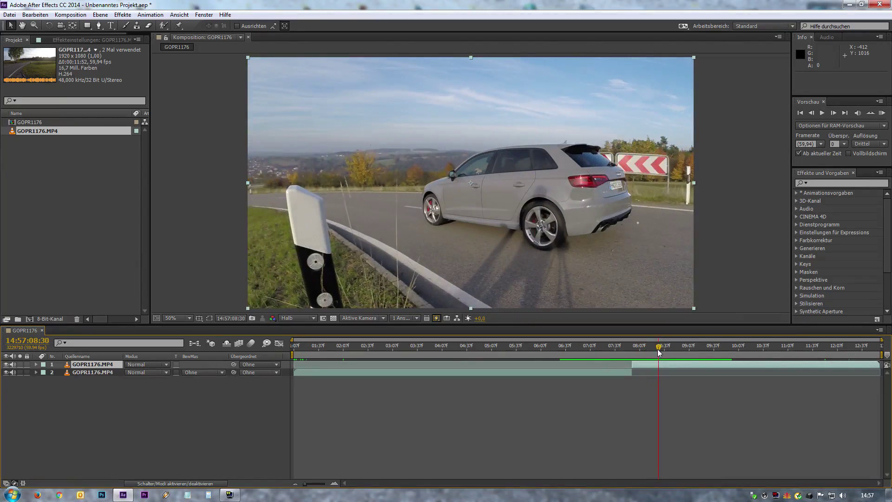
# - Split the clip again at 14:57:08:41 and select the short middle layer
pyautogui.moveTo(660, 351); pyautogui.dragTo(667, 350)
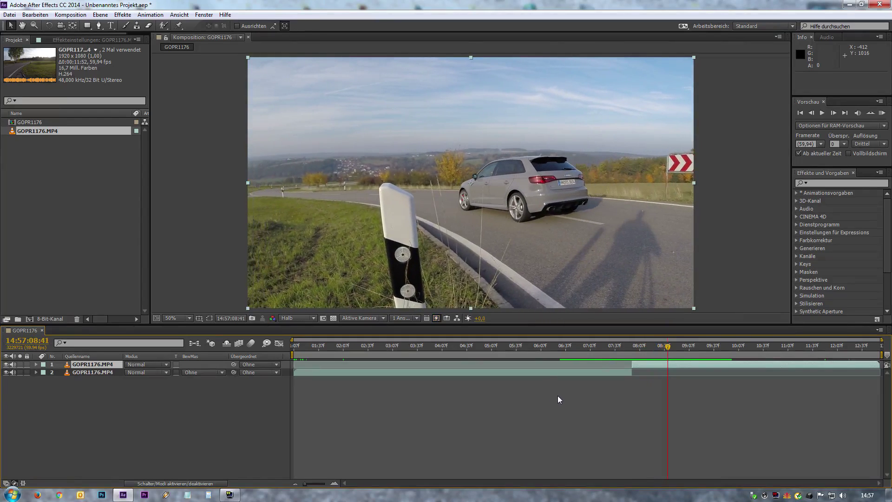
pyautogui.hotkey('ctrl', 'shift', 'd')
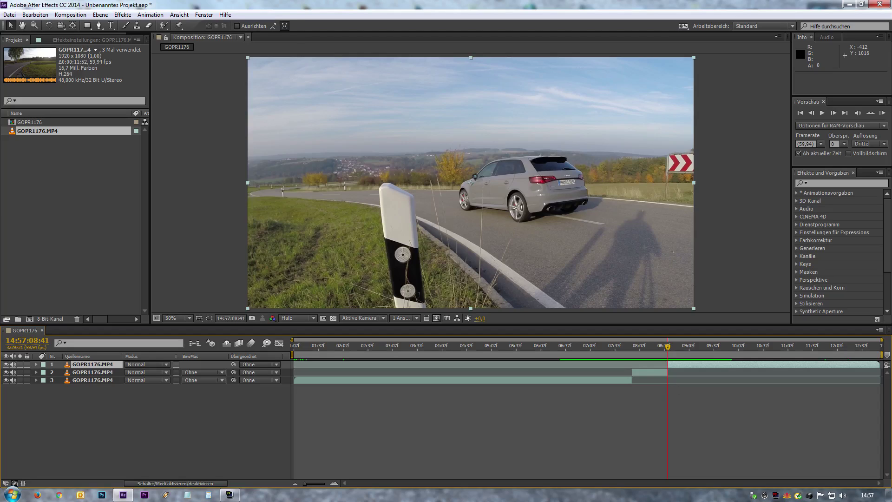
pyautogui.click(652, 372)
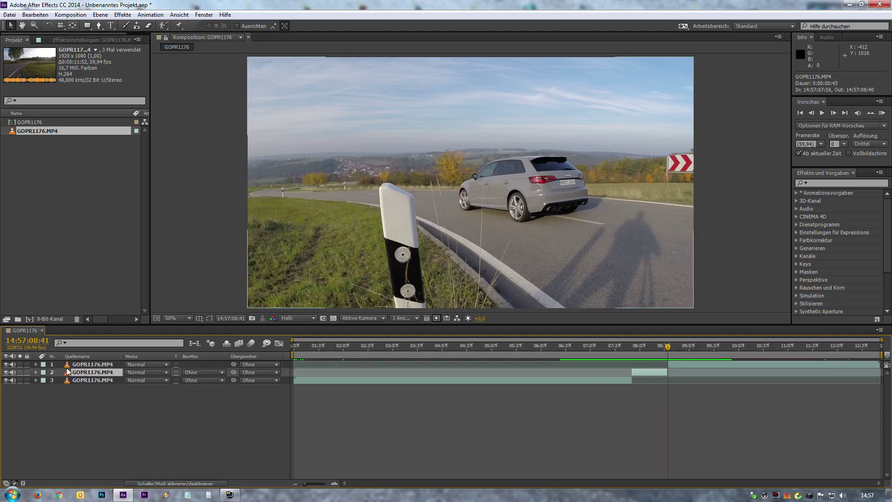
pyautogui.rightClick(84, 372)
# - Rename the 43-frame middle layer to 'Zeitlupe'
pyautogui.click(114, 365)
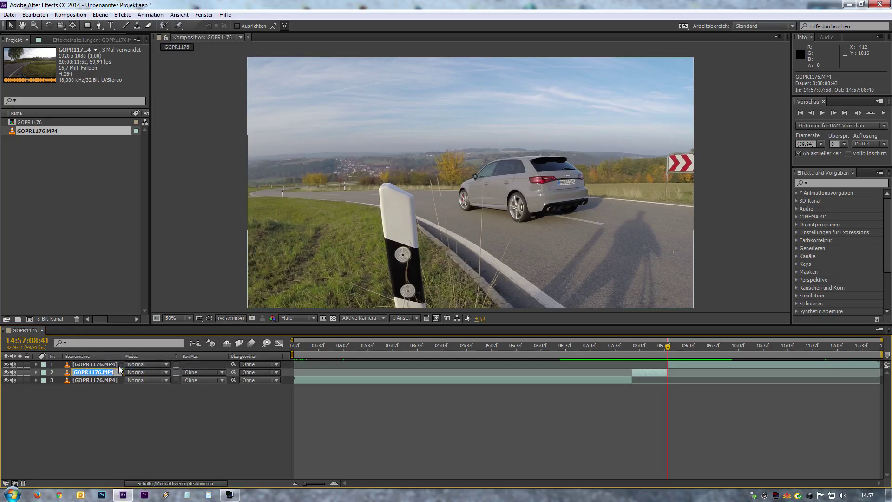
pyautogui.write('Zei')
pyautogui.write('tlupe')
pyautogui.press('Return')
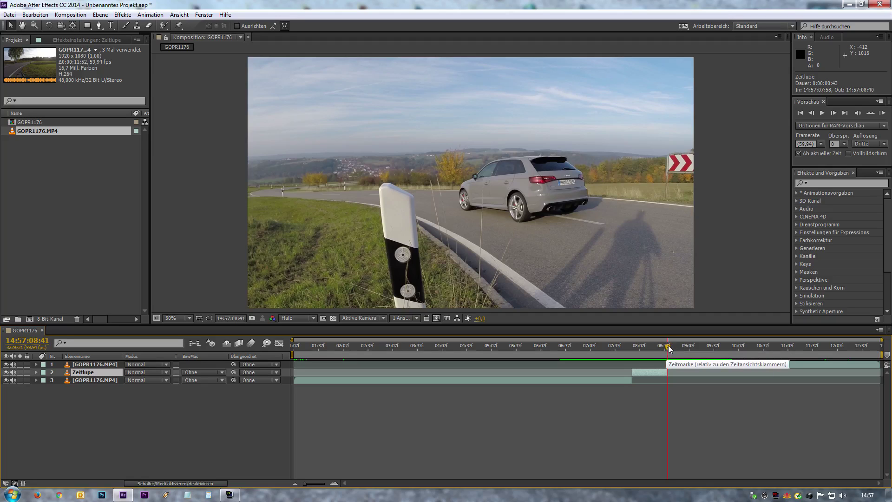
pyautogui.moveTo(669, 348); pyautogui.dragTo(506, 347)
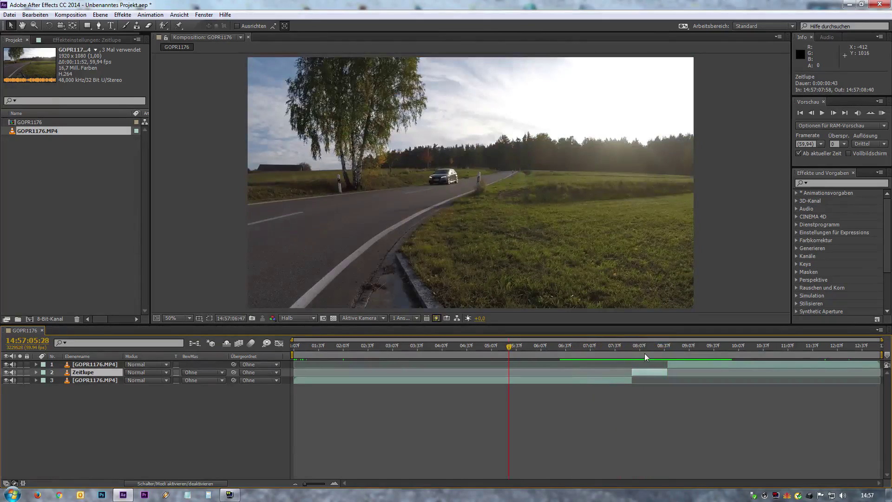
# - Open the Zeit > Zeitdehnung dialog for the Zeitlupe layer
pyautogui.click(643, 351)
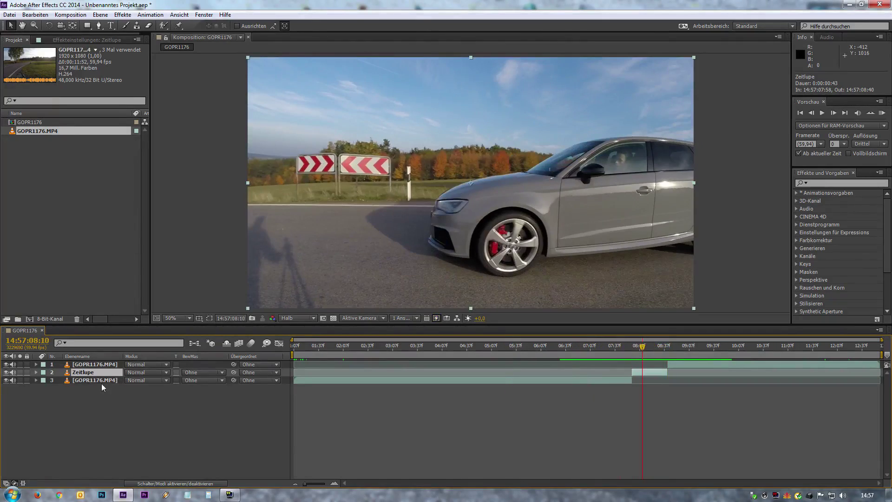
pyautogui.rightClick(647, 372)
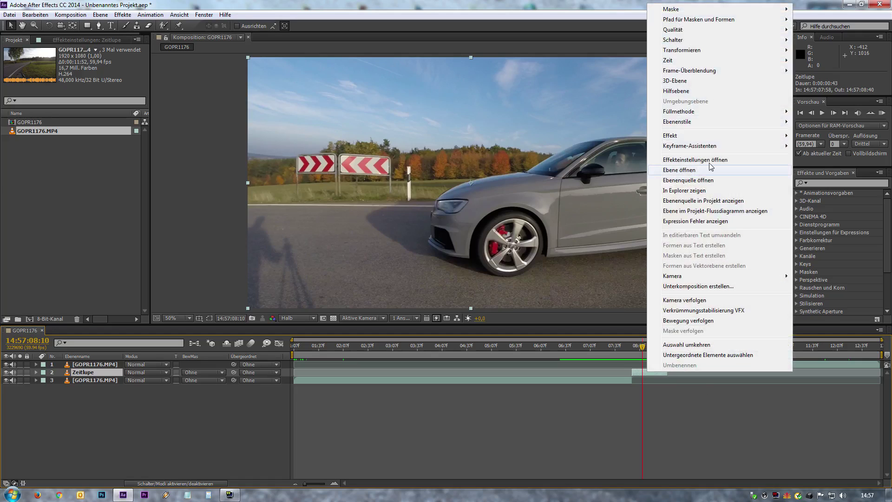
pyautogui.moveTo(686, 61)
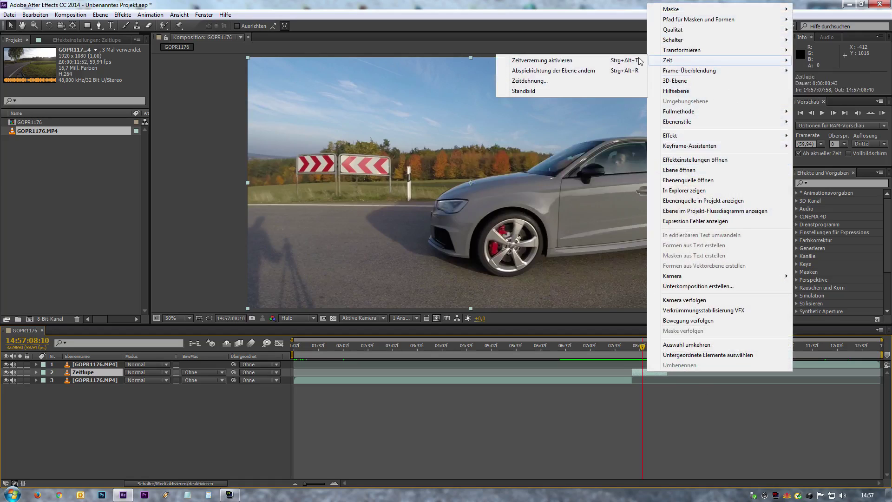
pyautogui.click(529, 81)
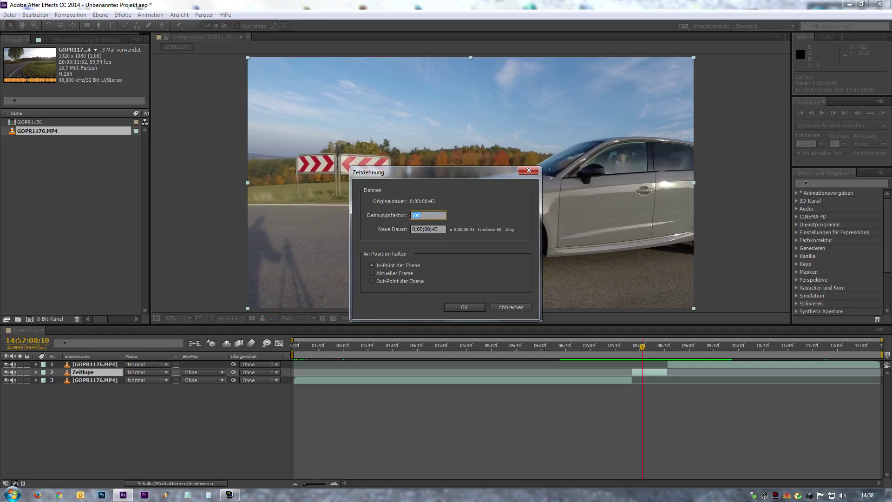
# - Set the Zeitlupe stretch factor to 600%, giving a 0:00:04:18 duration
pyautogui.write('200')
pyautogui.moveTo(422, 216); pyautogui.dragTo(394, 216)
pyautogui.moveTo(422, 216); pyautogui.dragTo(366, 218)
pyautogui.write('600')
pyautogui.click(466, 307)
pyautogui.click(464, 307)
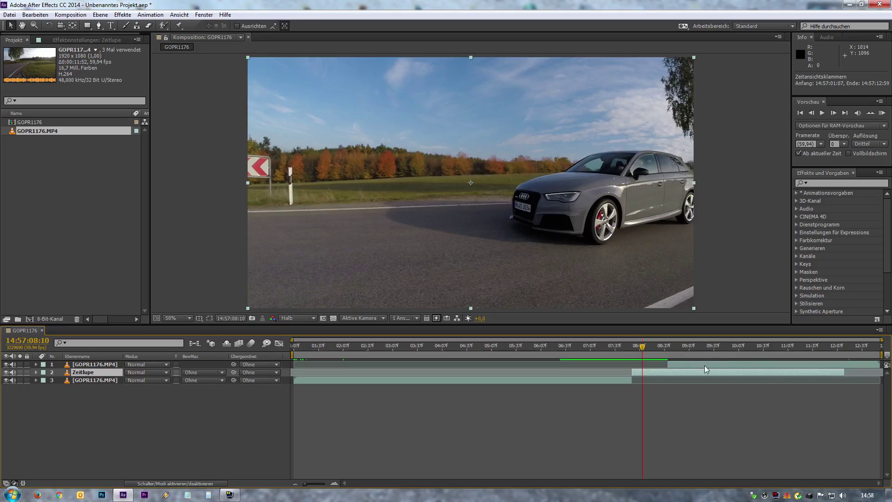
# - Move the last GOPR1176.MP4 layer to start at 14:57:12:16, right after Zeitlupe ends
pyautogui.moveTo(678, 363); pyautogui.dragTo(845, 361)
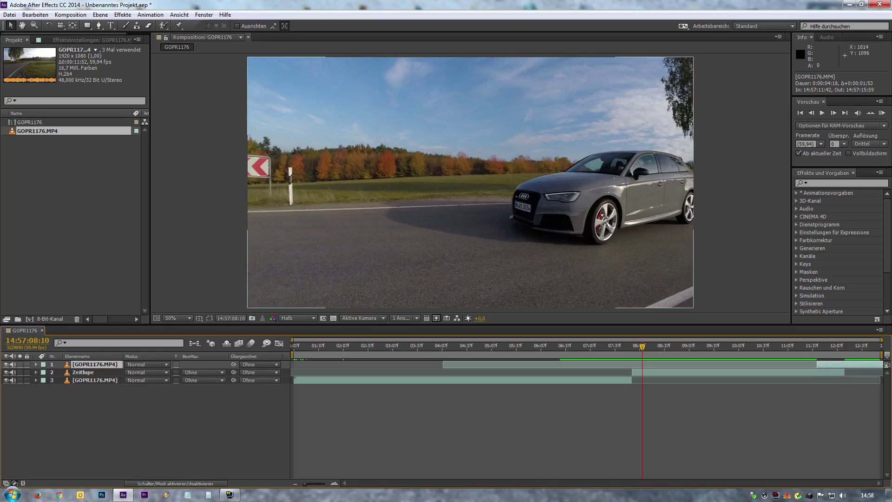
pyautogui.moveTo(838, 367)
pyautogui.mouseDown()
pyautogui.moveTo(826, 369)
pyautogui.moveTo(849, 366)
pyautogui.mouseUp()
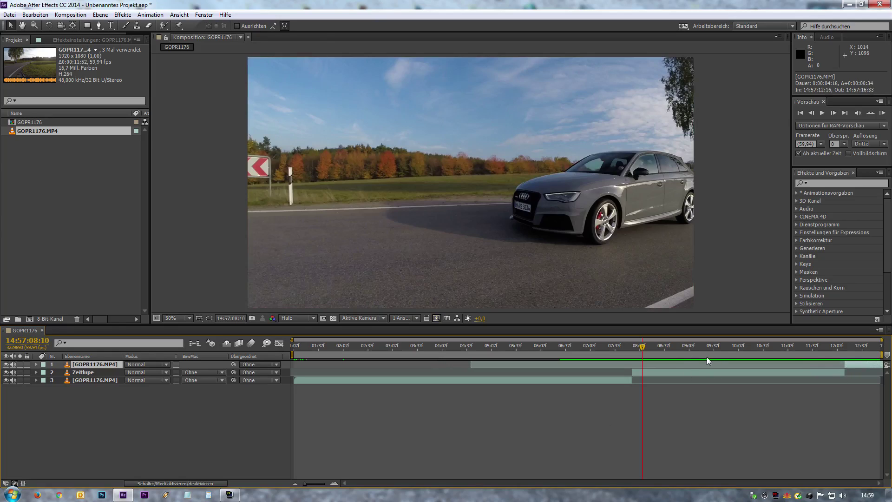
pyautogui.moveTo(637, 347); pyautogui.dragTo(581, 338)
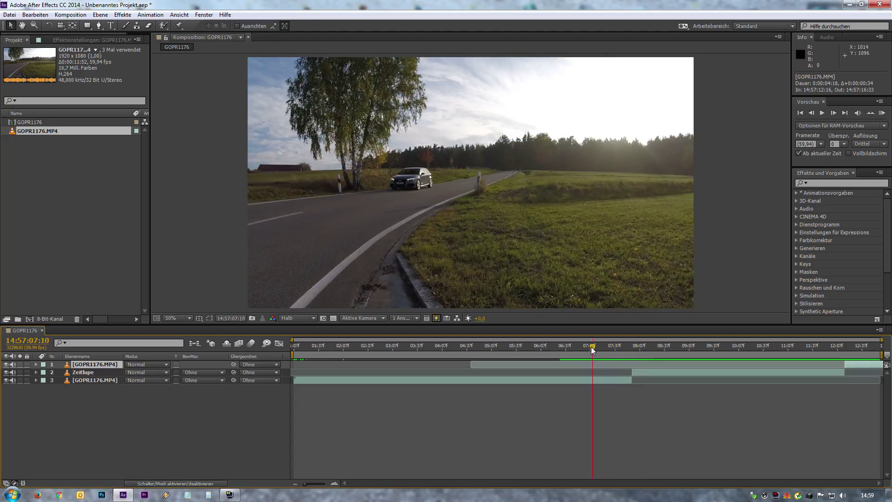
pyautogui.press('KP_0')
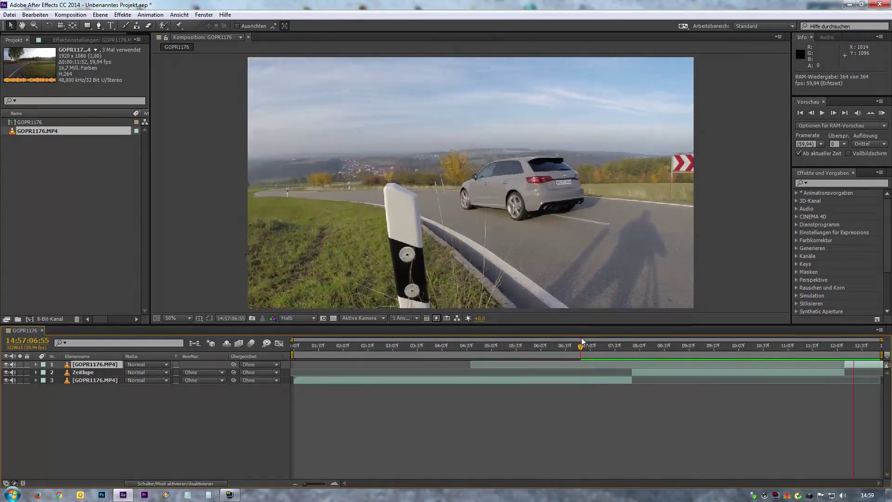
pyautogui.press('space')
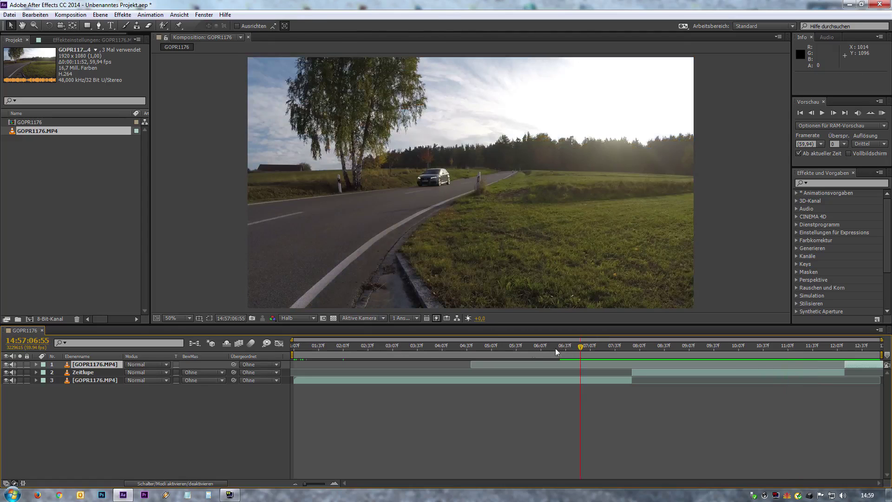
pyautogui.moveTo(581, 347); pyautogui.dragTo(558, 347)
pyautogui.press('space')
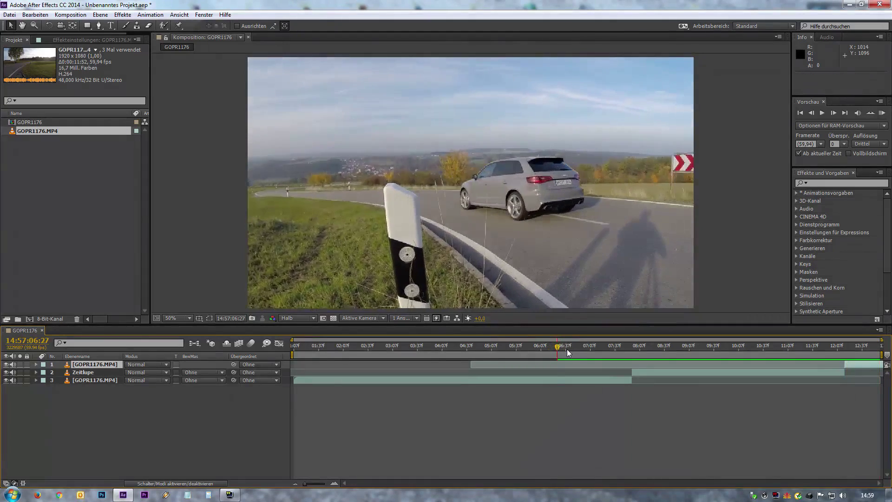
pyautogui.click(636, 349)
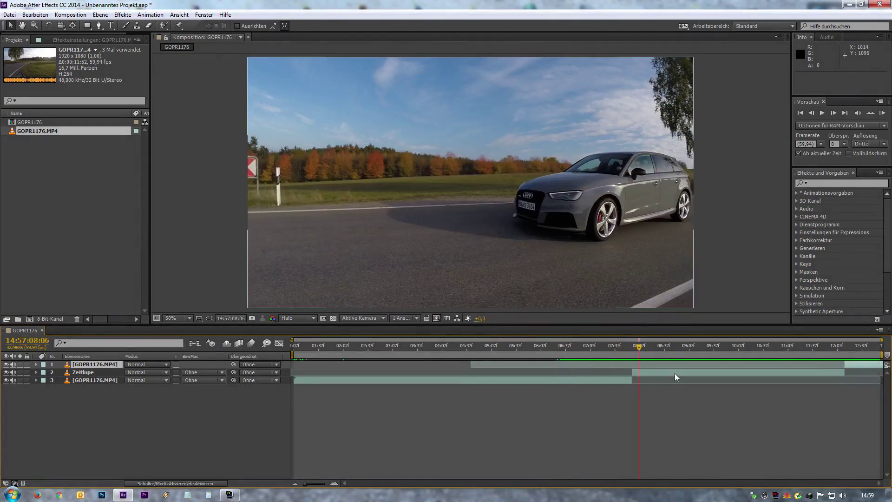
pyautogui.click(675, 372)
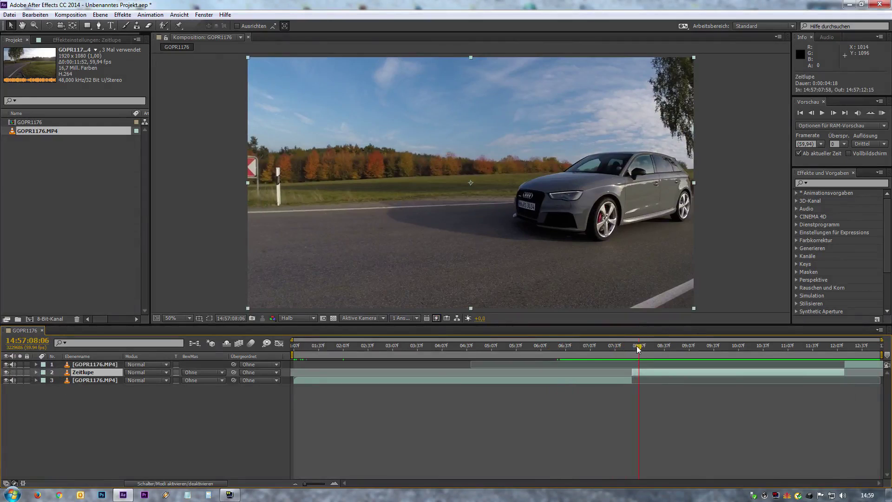
pyautogui.moveTo(638, 350); pyautogui.dragTo(583, 348)
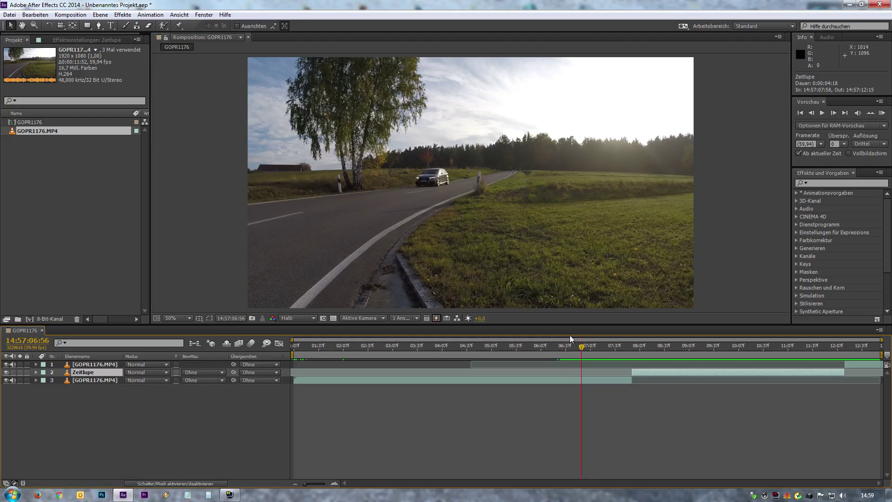
pyautogui.press('KP_0')
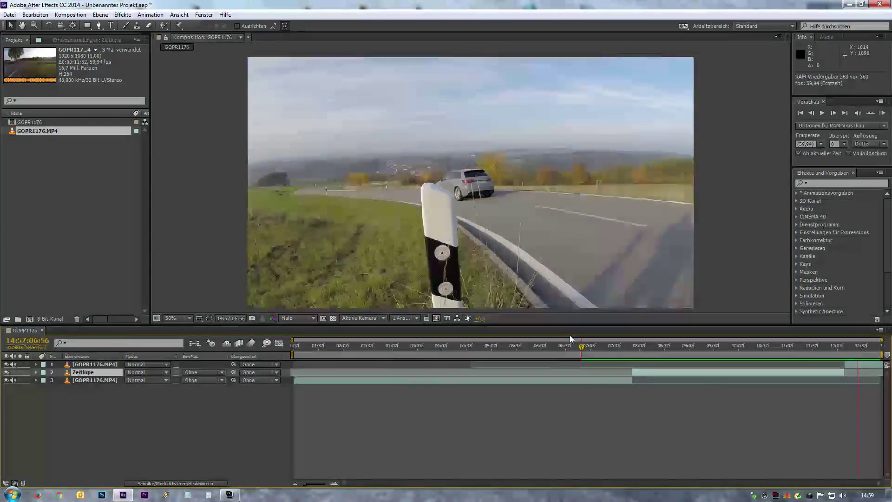
pyautogui.click(815, 352)
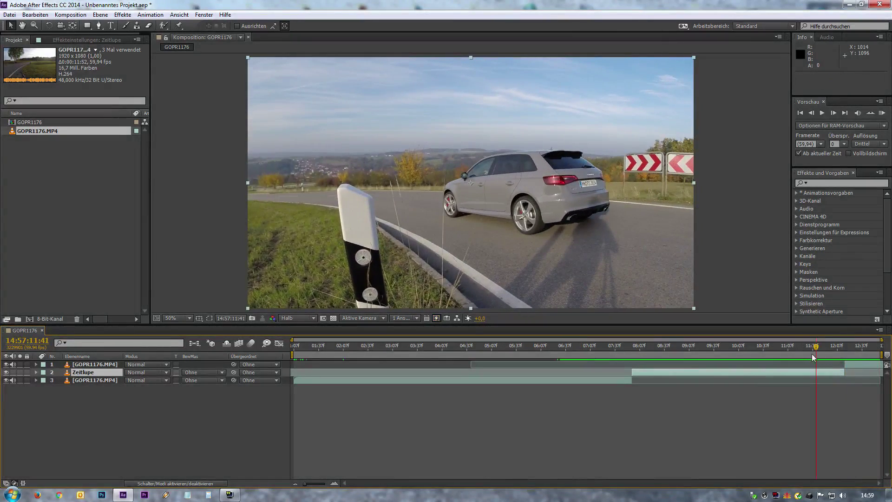
pyautogui.moveTo(814, 346)
pyautogui.mouseDown()
pyautogui.moveTo(834, 350)
pyautogui.moveTo(550, 338)
pyautogui.mouseUp()
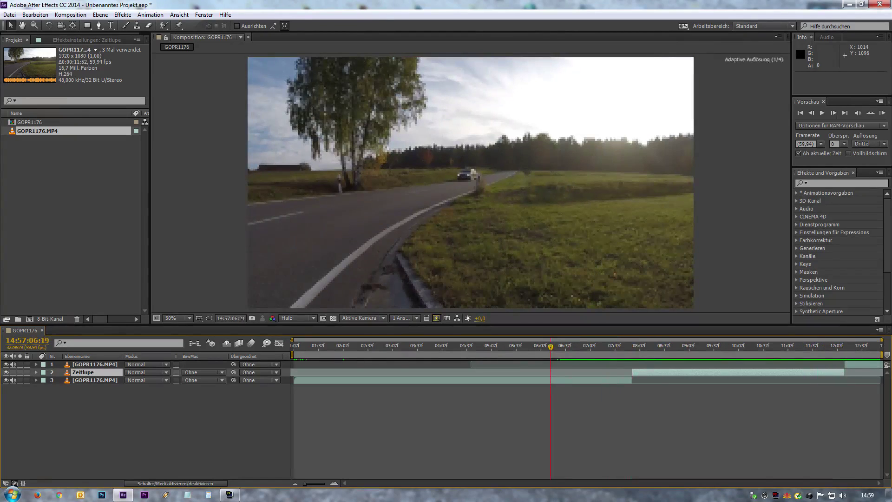